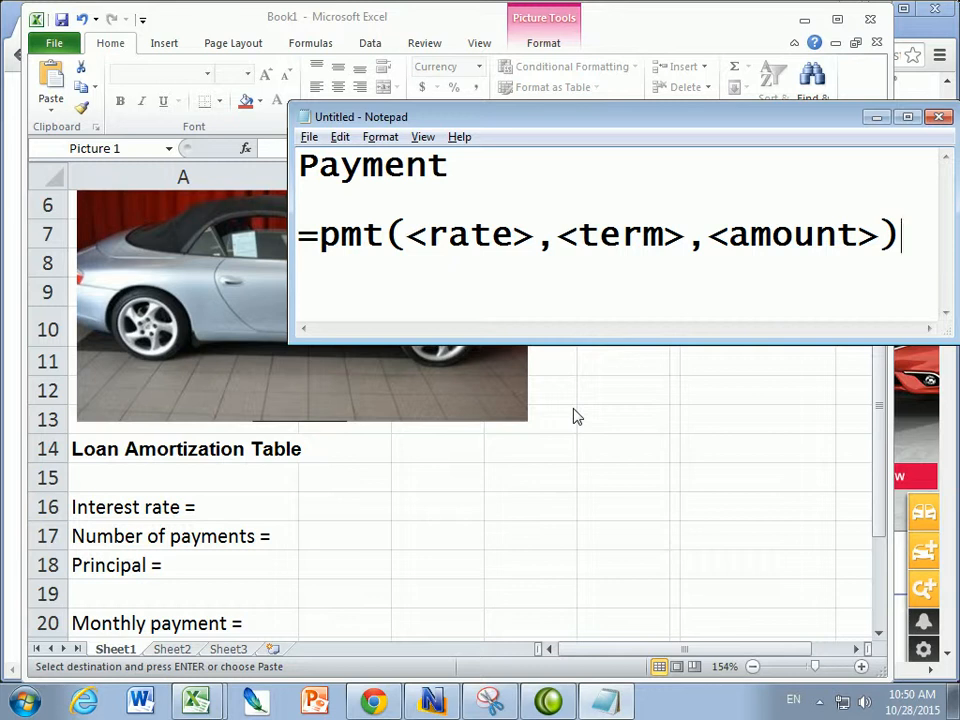
# - Review the Porsche listing in the browser, then return to the workbook
pyautogui.click(382, 704)
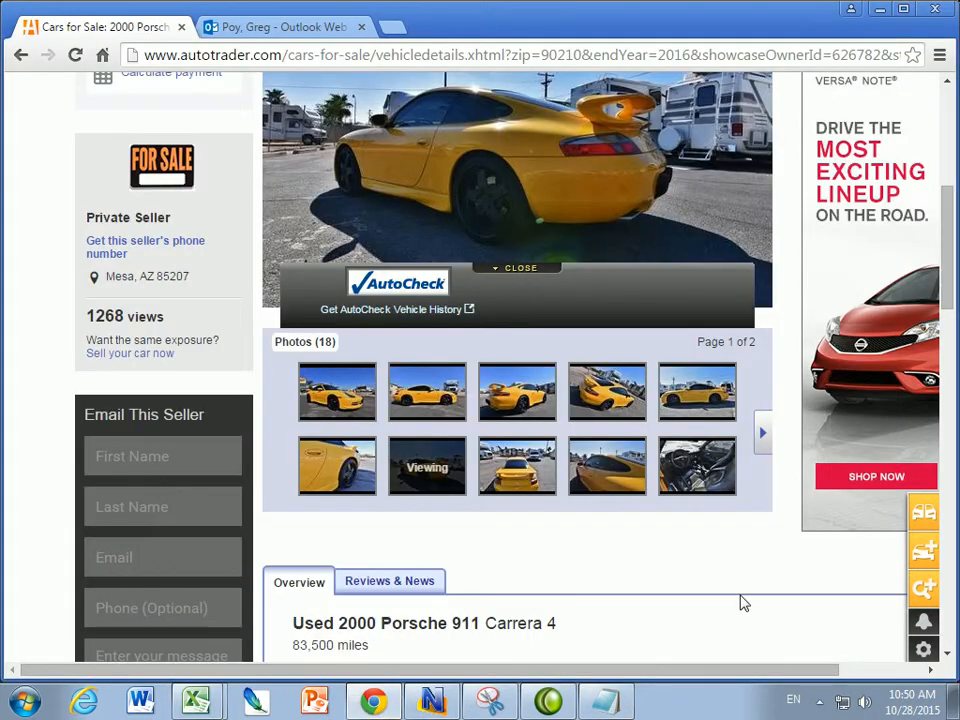
pyautogui.moveTo(955, 270)
pyautogui.mouseDown()
pyautogui.moveTo(947, 212)
pyautogui.moveTo(949, 289)
pyautogui.mouseUp()
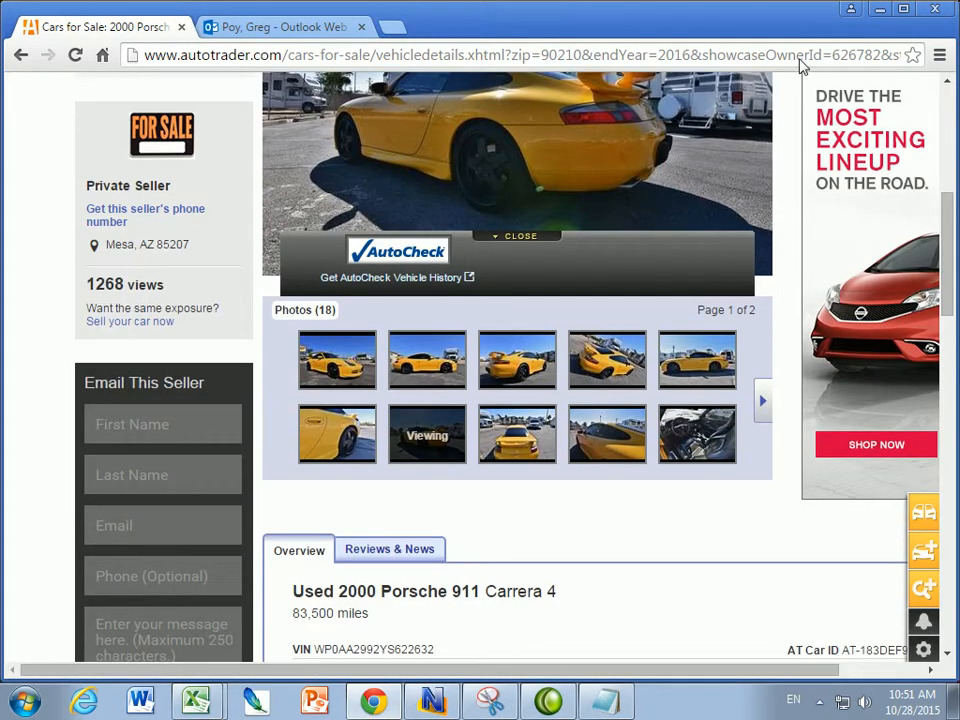
pyautogui.click(879, 9)
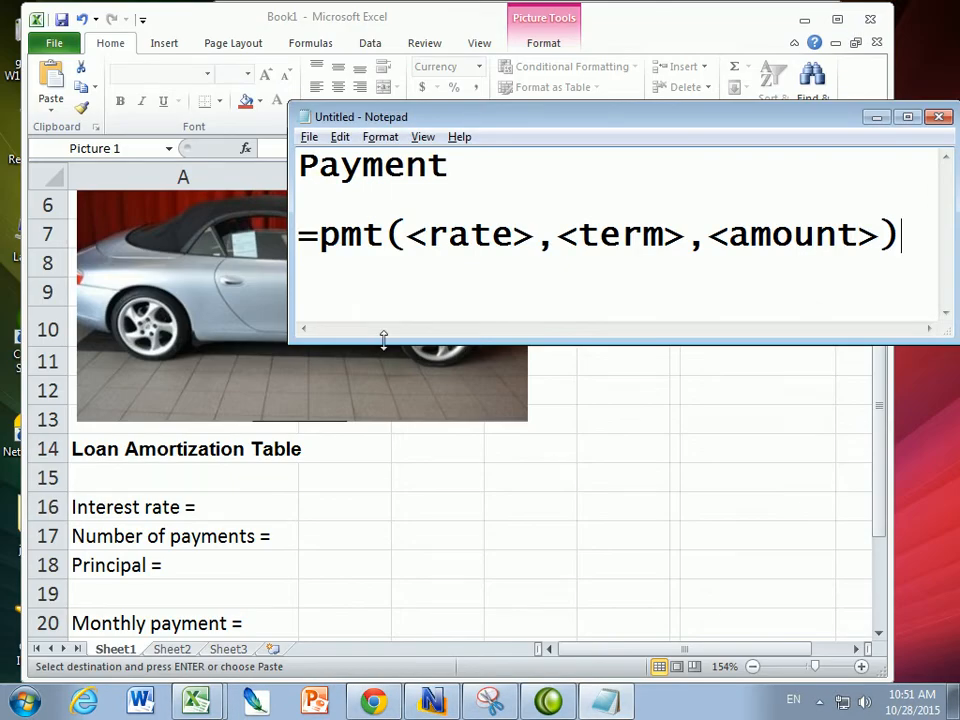
pyautogui.click(876, 117)
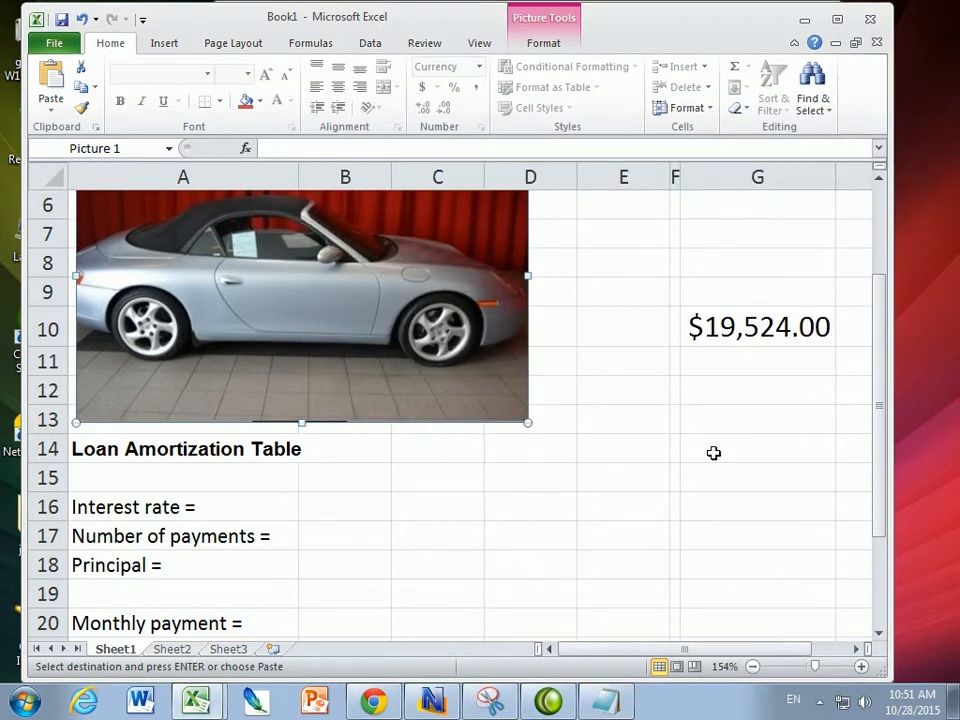
# - Enter 19524 as the principal in cell B18
pyautogui.click(718, 330)
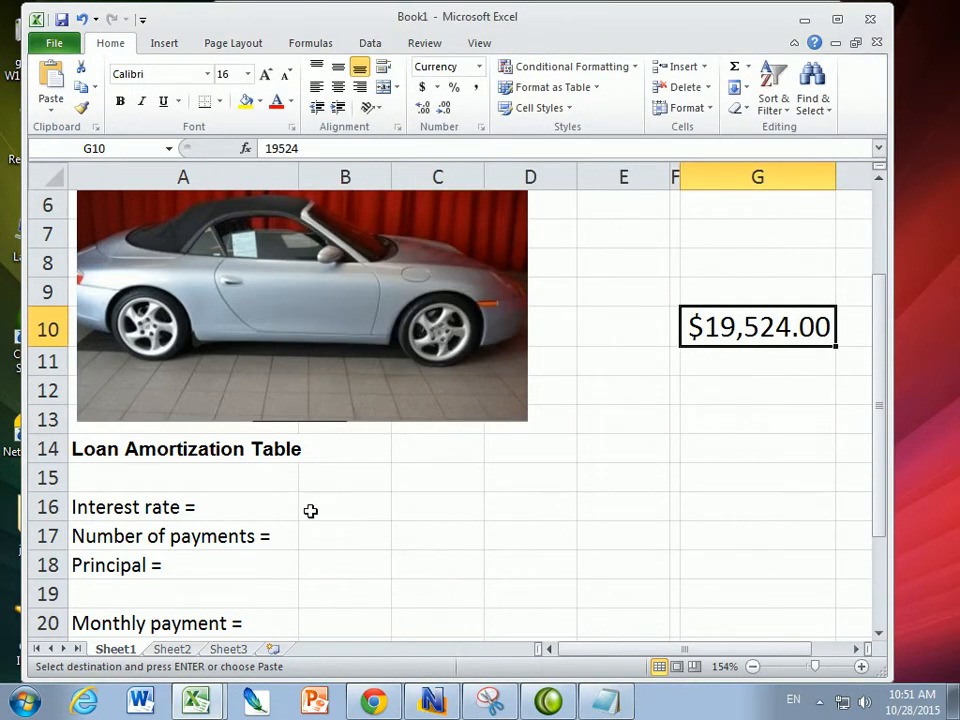
pyautogui.click(332, 567)
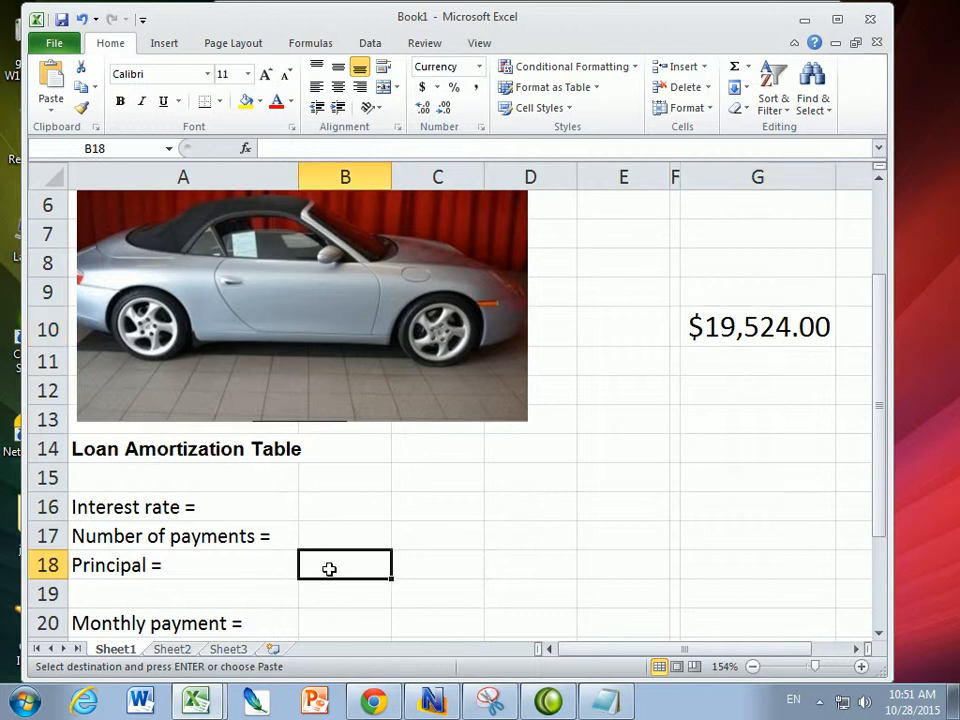
pyautogui.write('19')
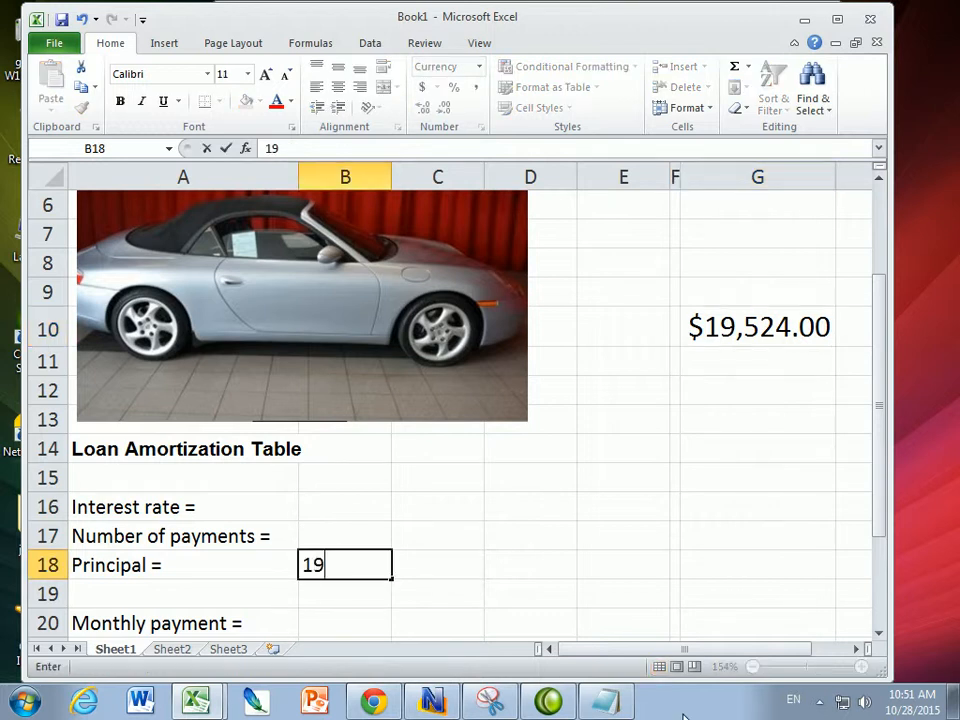
pyautogui.write('524')
pyautogui.press('Up')
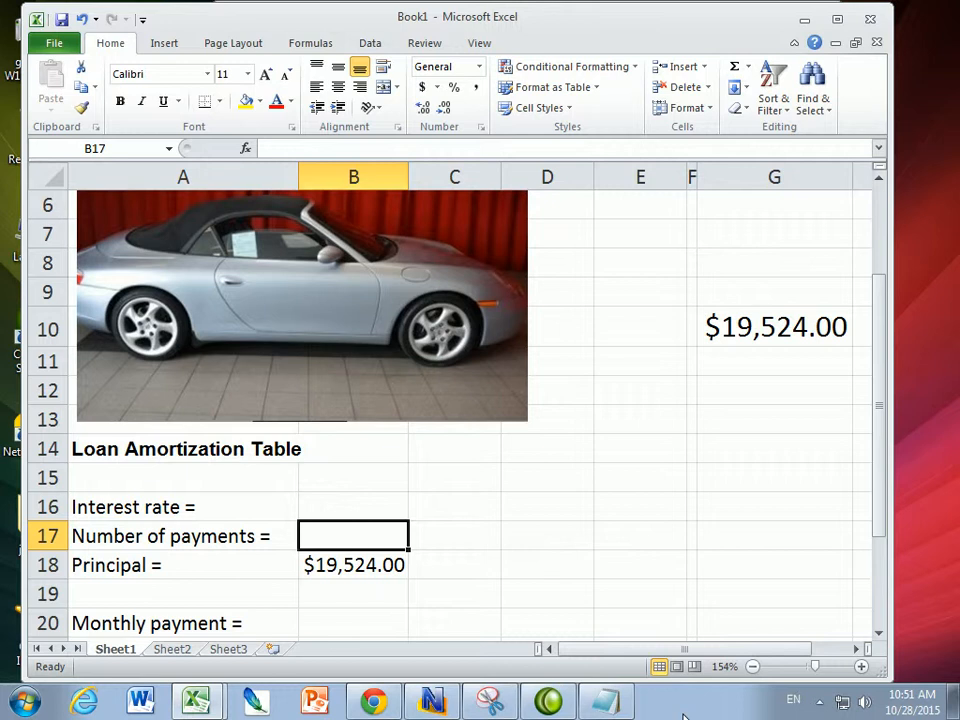
# - Enter 5 as the interest rate in cell B16
pyautogui.press('Up')
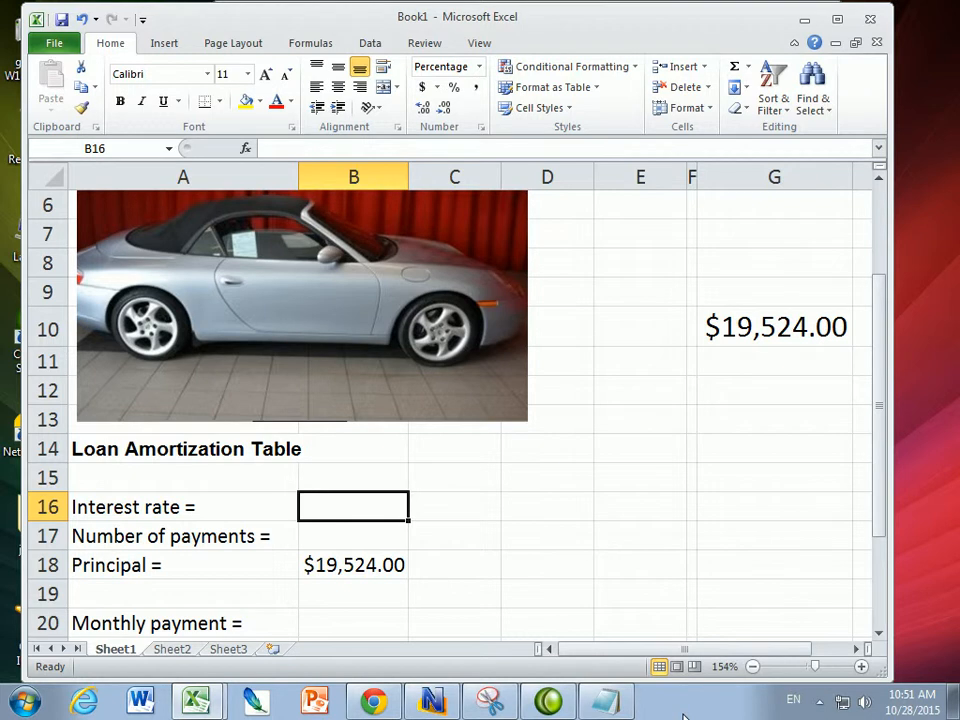
pyautogui.write('5')
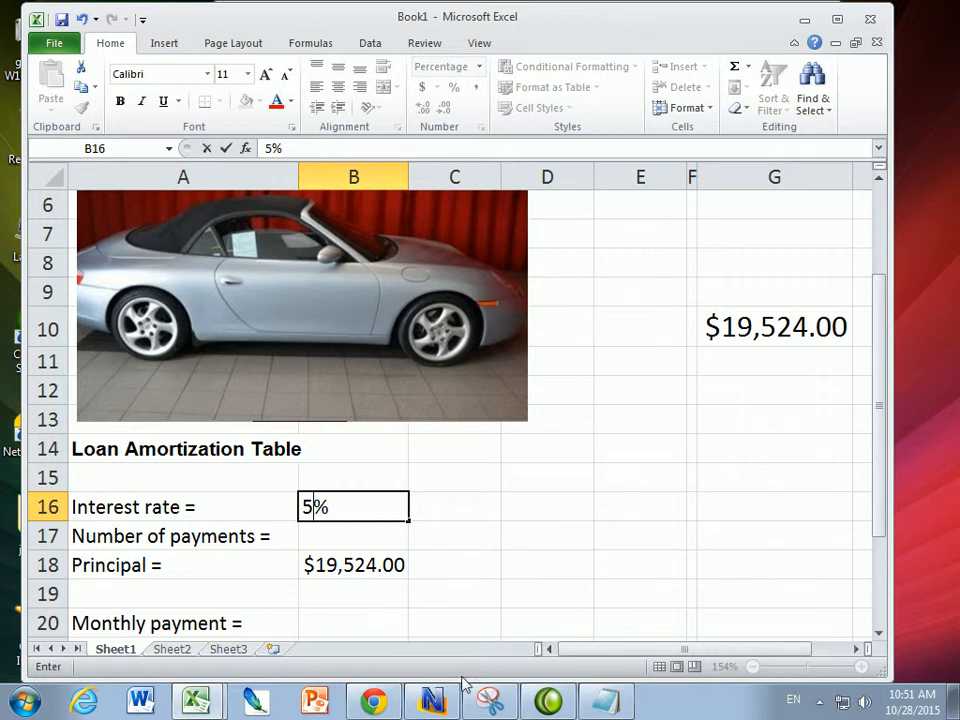
pyautogui.press('Return')
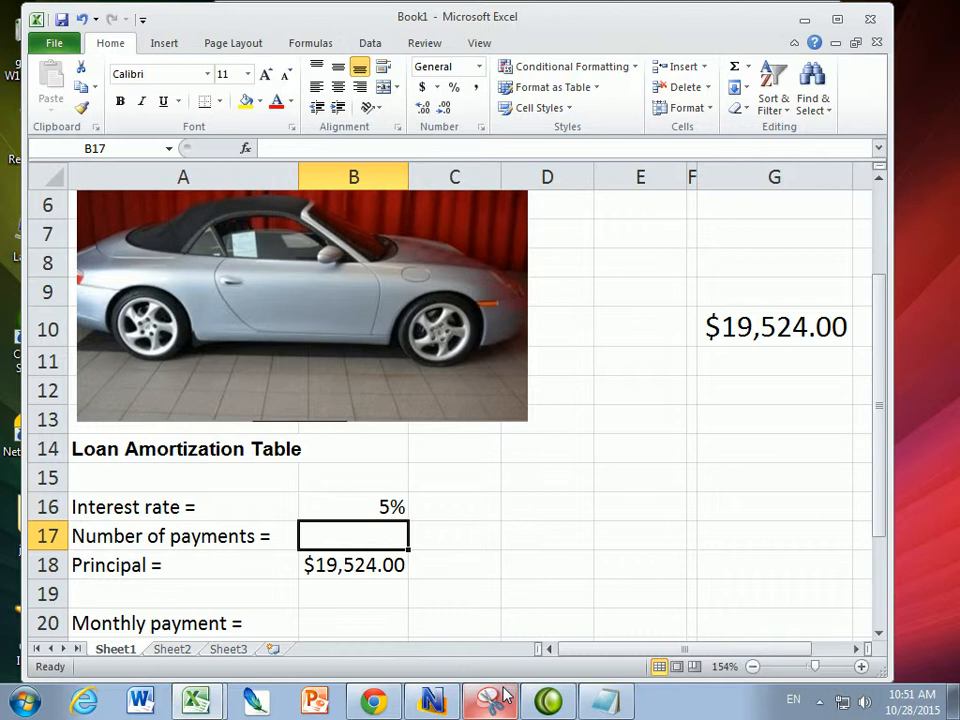
# - Set the number of payments in B17 to 60
pyautogui.write('12')
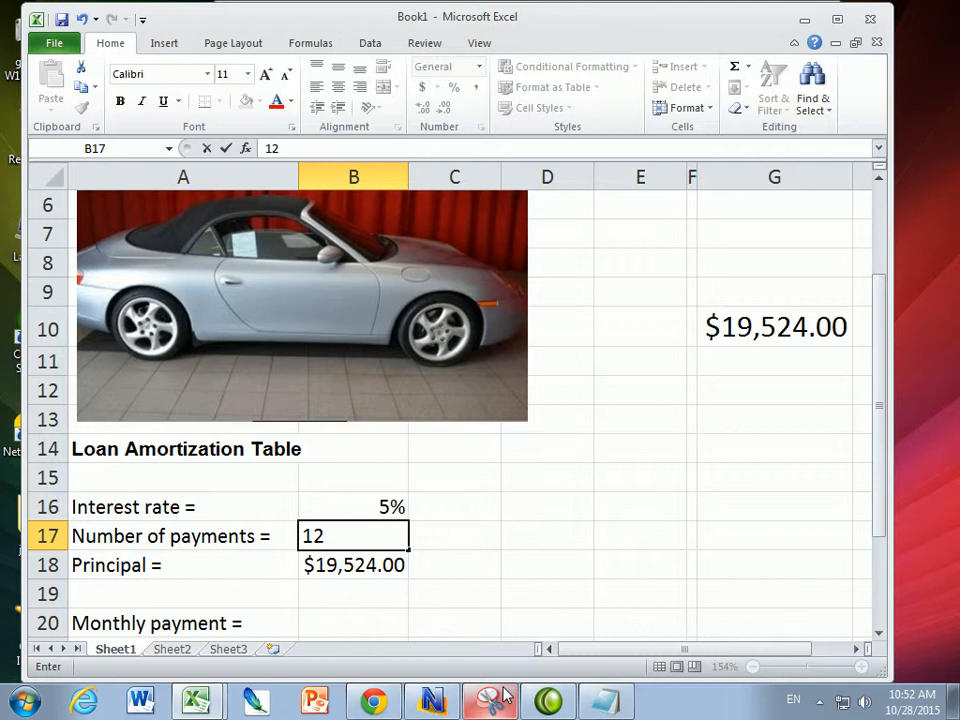
pyautogui.press('BackSpace')
pyautogui.press('BackSpace')
pyautogui.write('60')
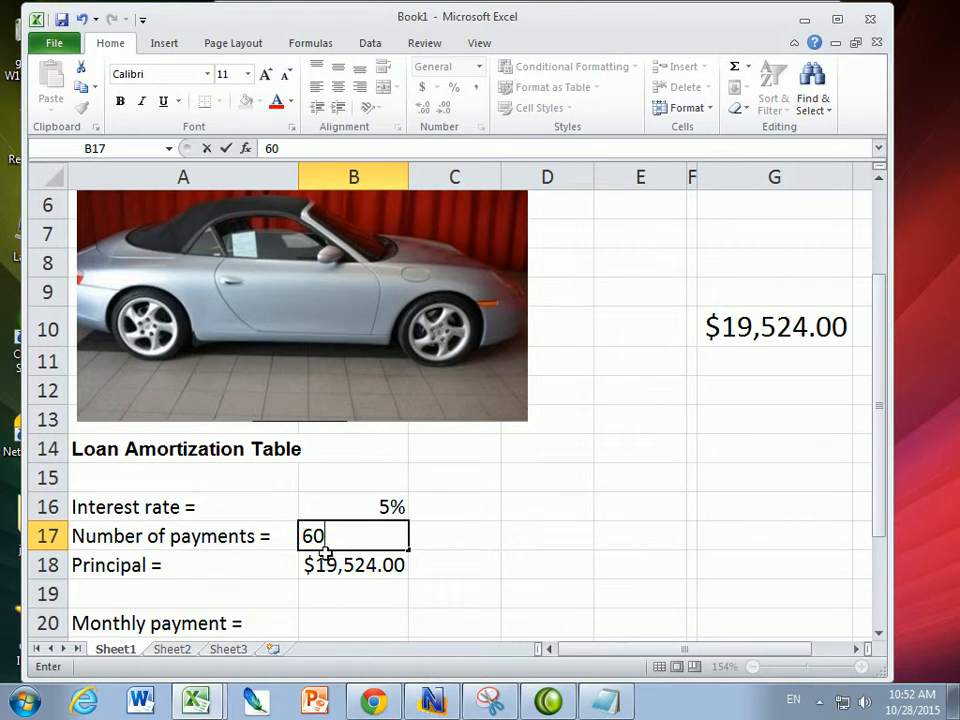
pyautogui.click(333, 628)
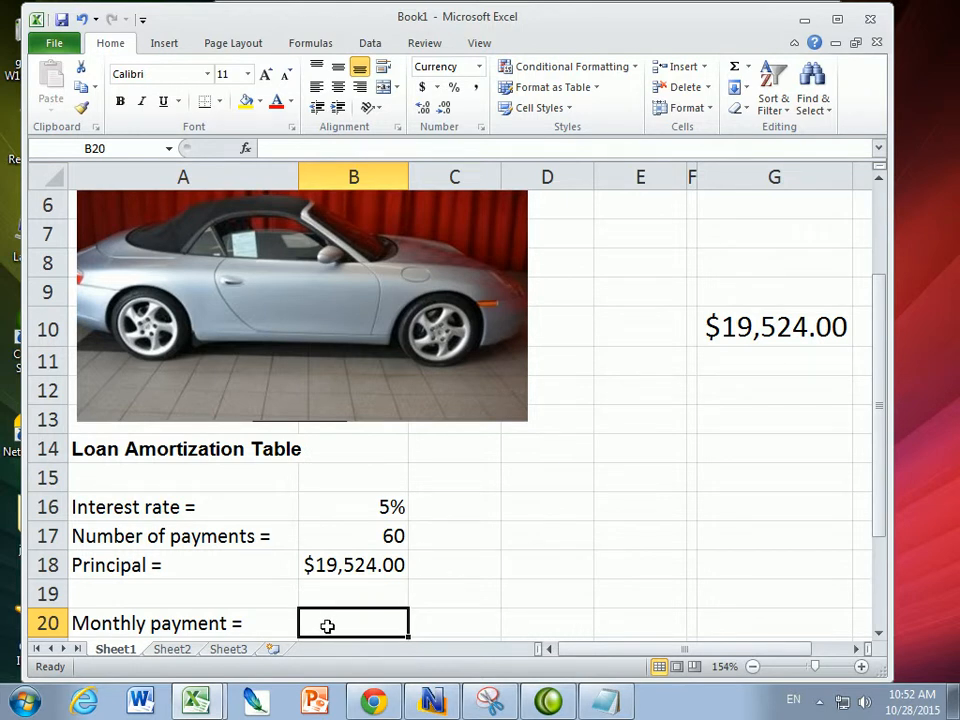
# - Enter the formula =pmt(B16/12,B17,B18) in the monthly payment cell B20
pyautogui.click(280, 147)
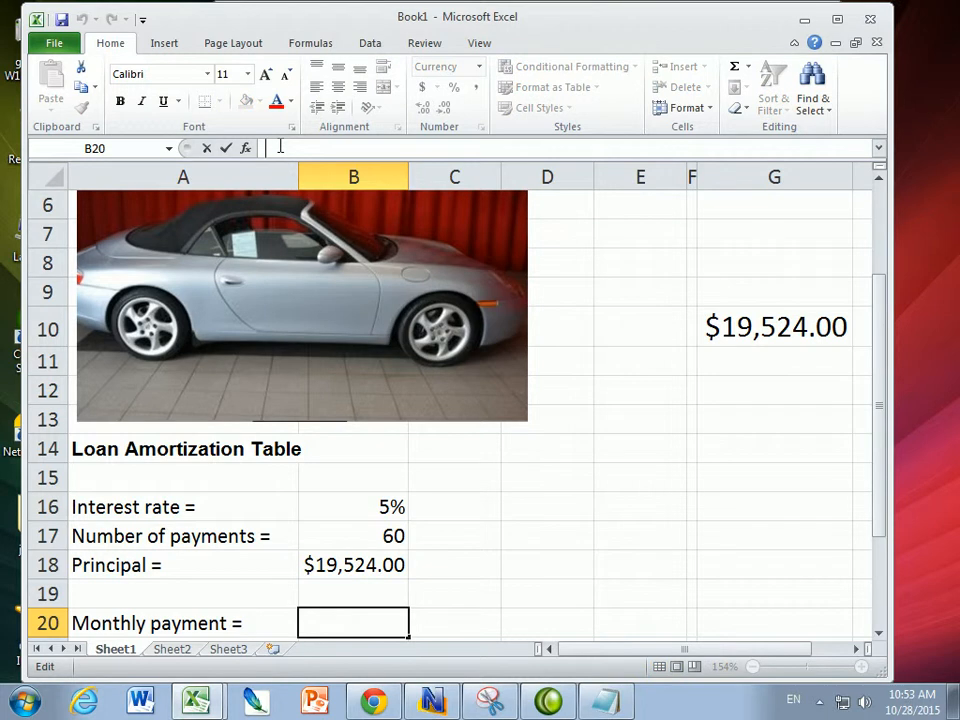
pyautogui.write('=')
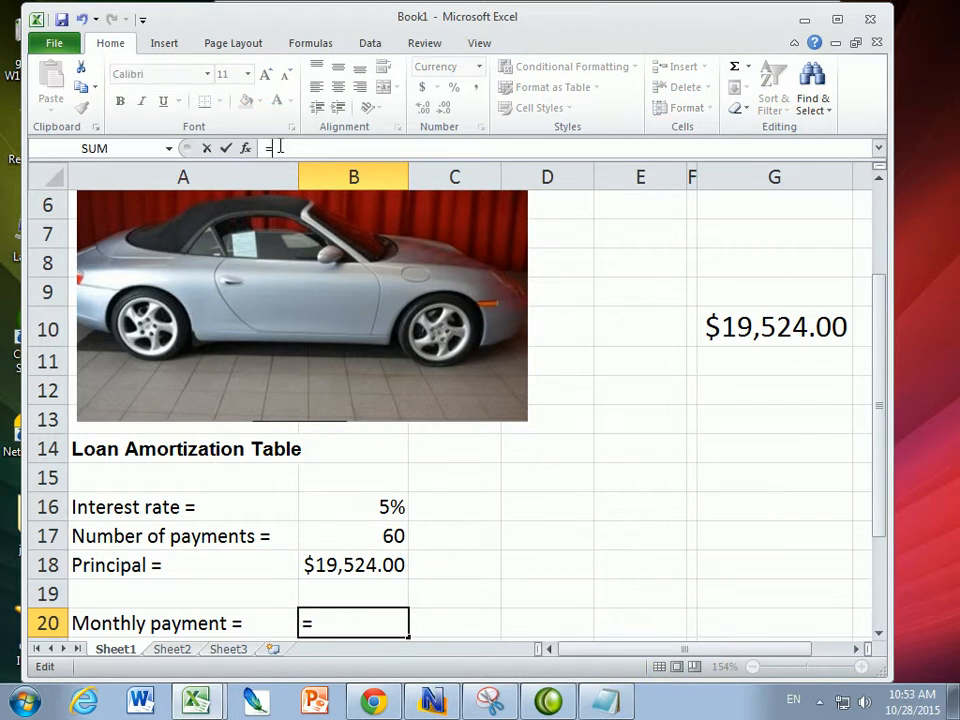
pyautogui.write('pmt')
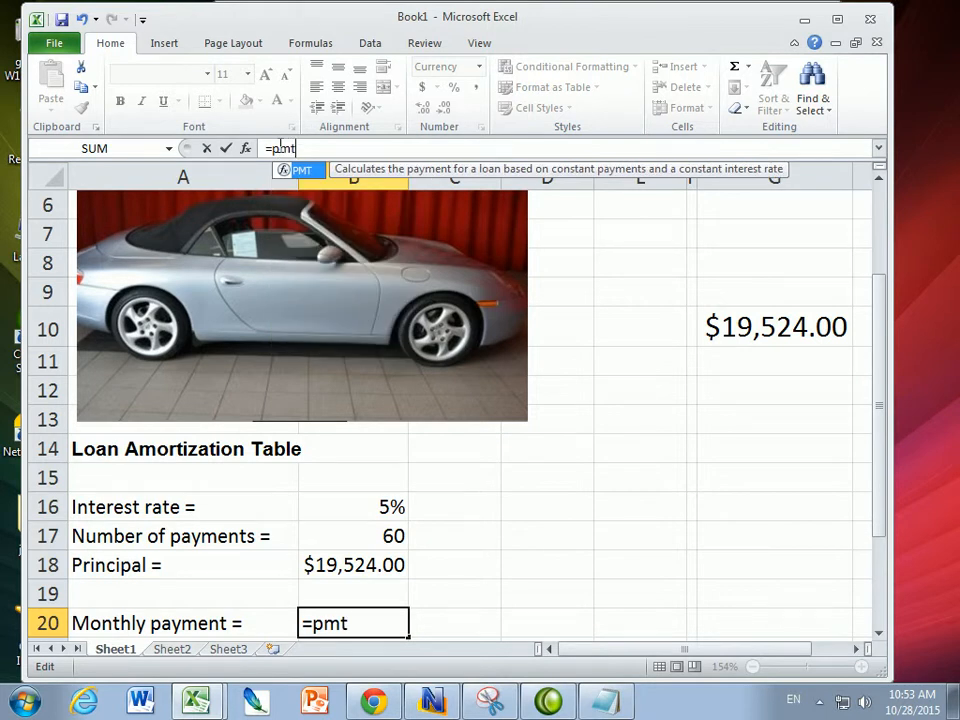
pyautogui.write('(')
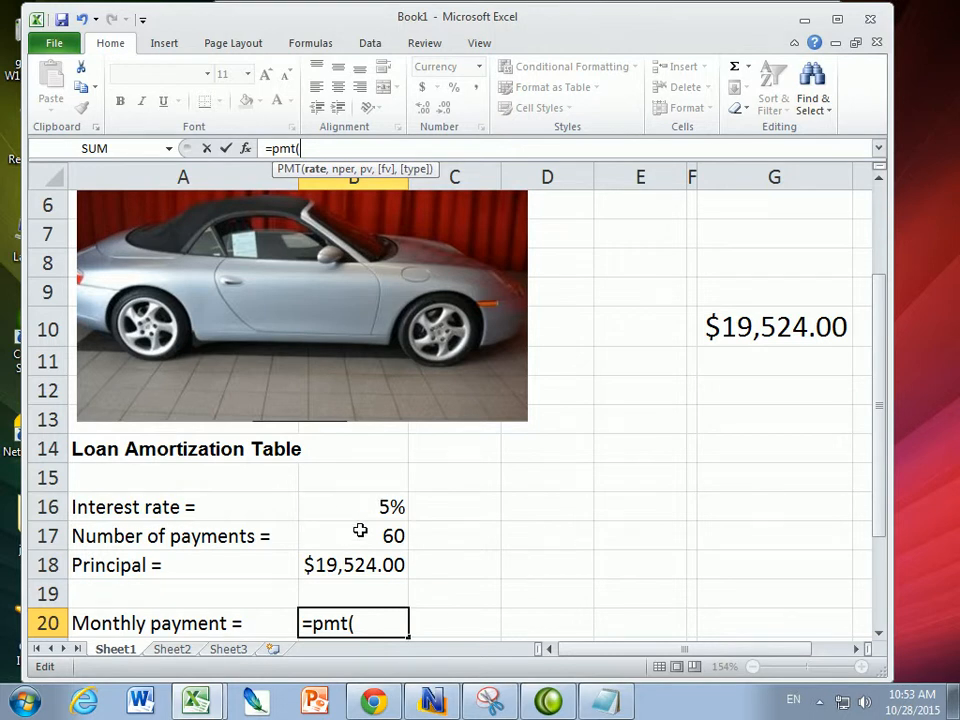
pyautogui.click(337, 509)
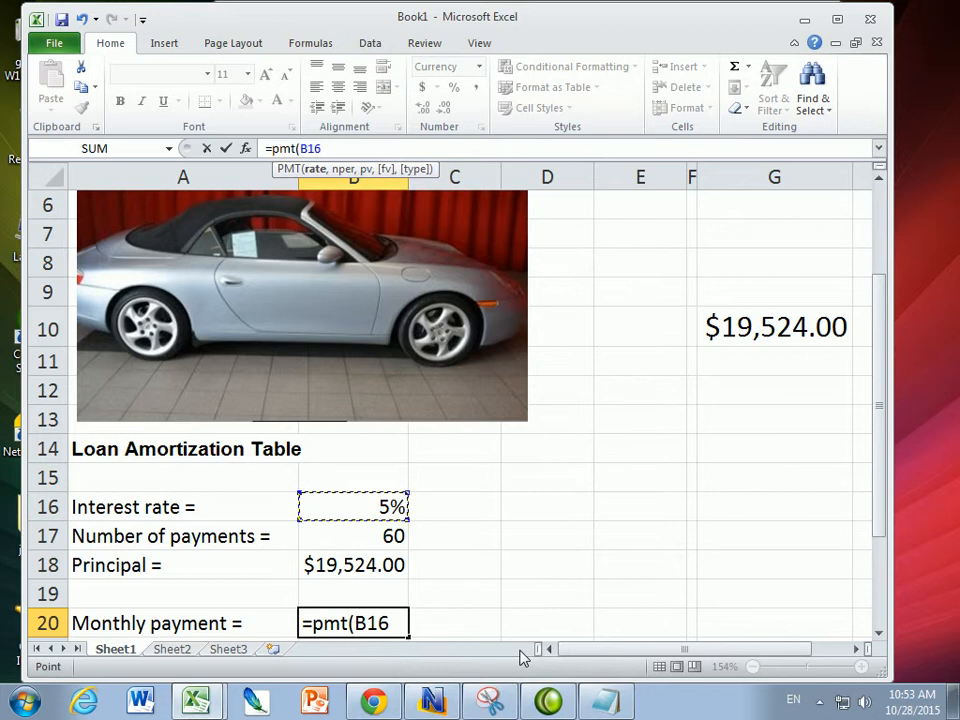
pyautogui.write('/12')
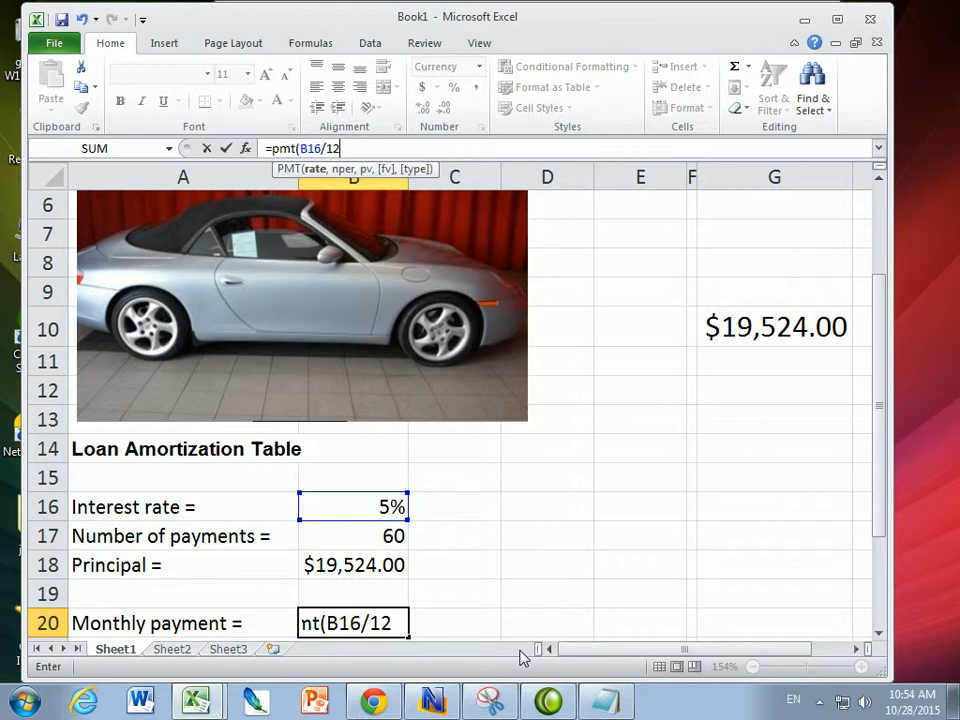
pyautogui.write(',')
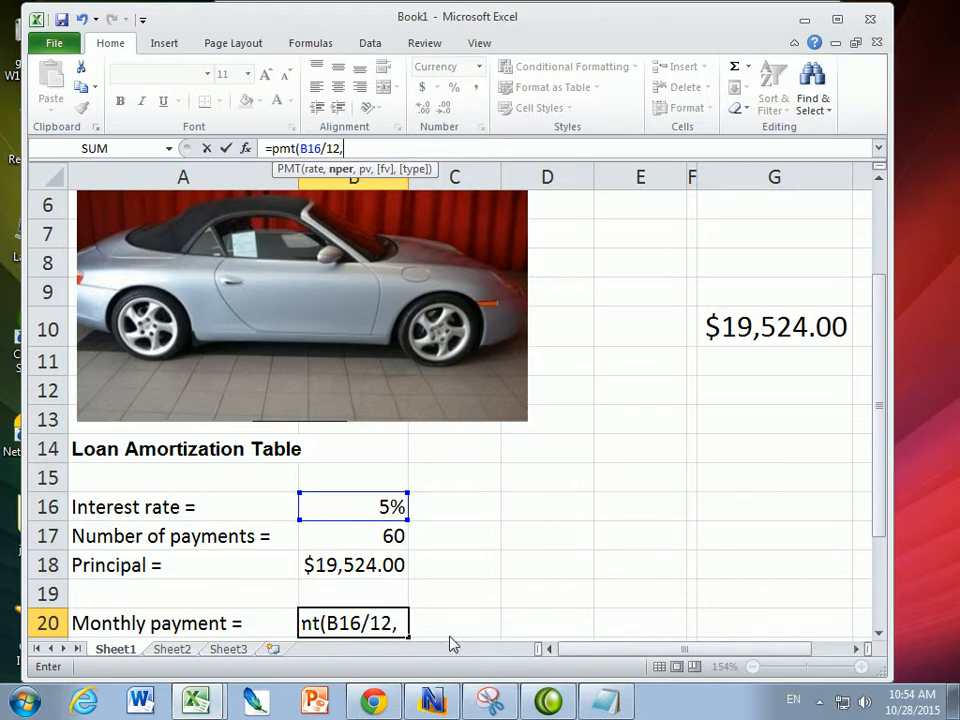
pyautogui.click(376, 539)
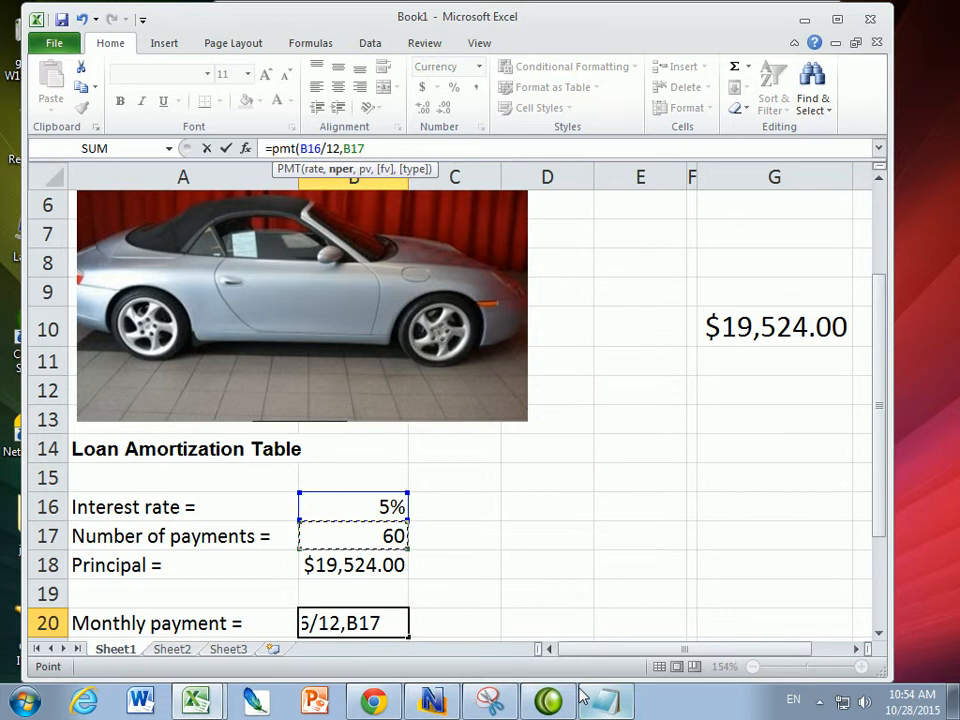
pyautogui.write(',')
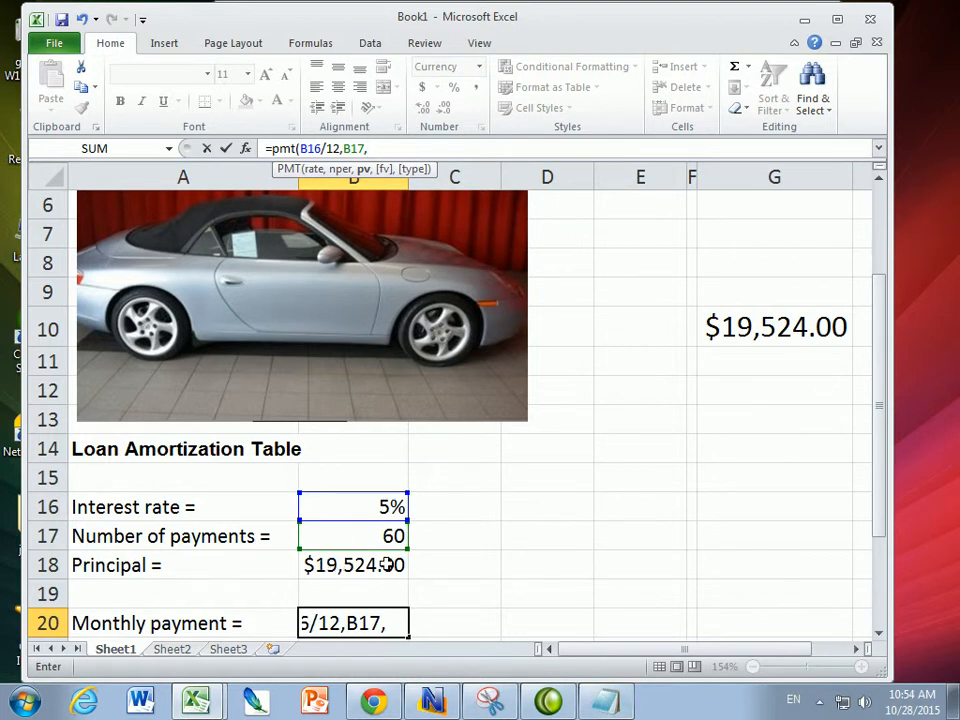
pyautogui.click(362, 566)
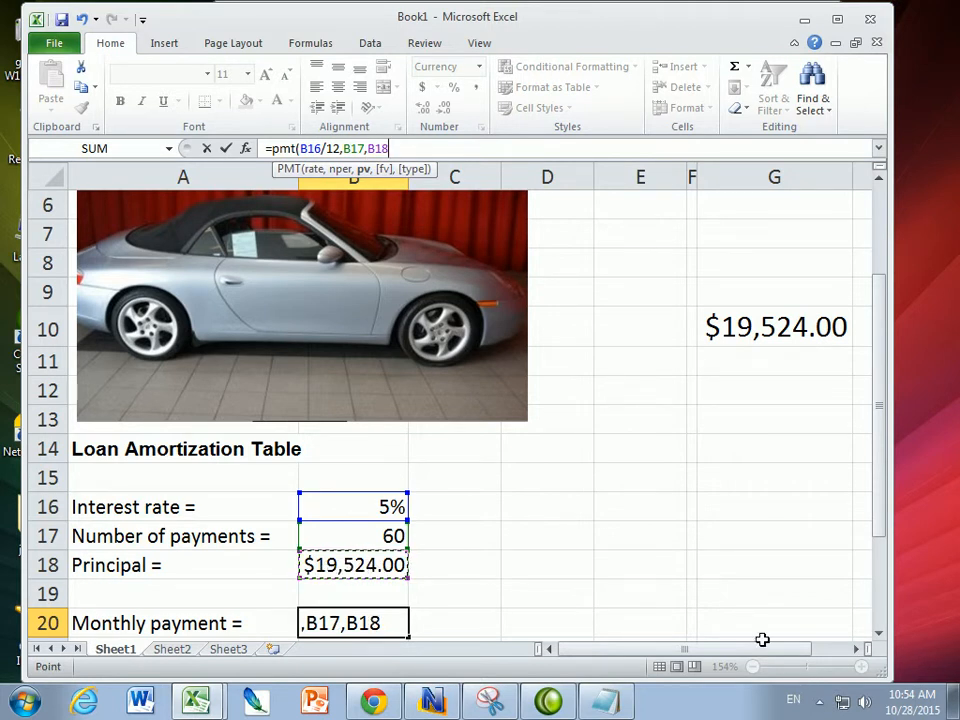
pyautogui.write(')')
pyautogui.press('Return')
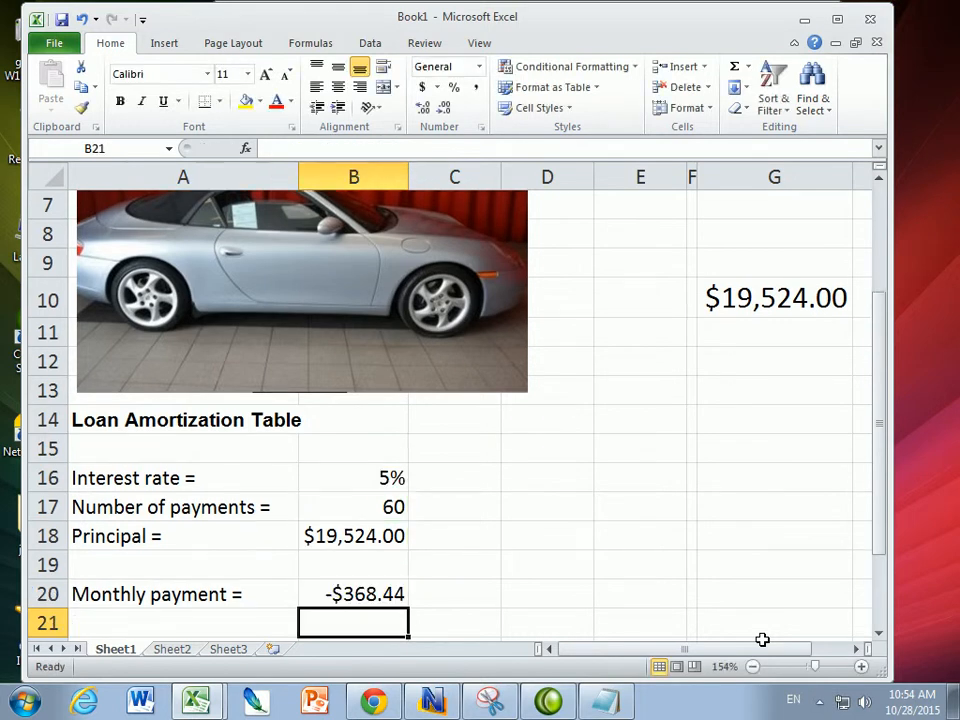
# - Append *-1 to the monthly payment formula in B20
pyautogui.click(333, 596)
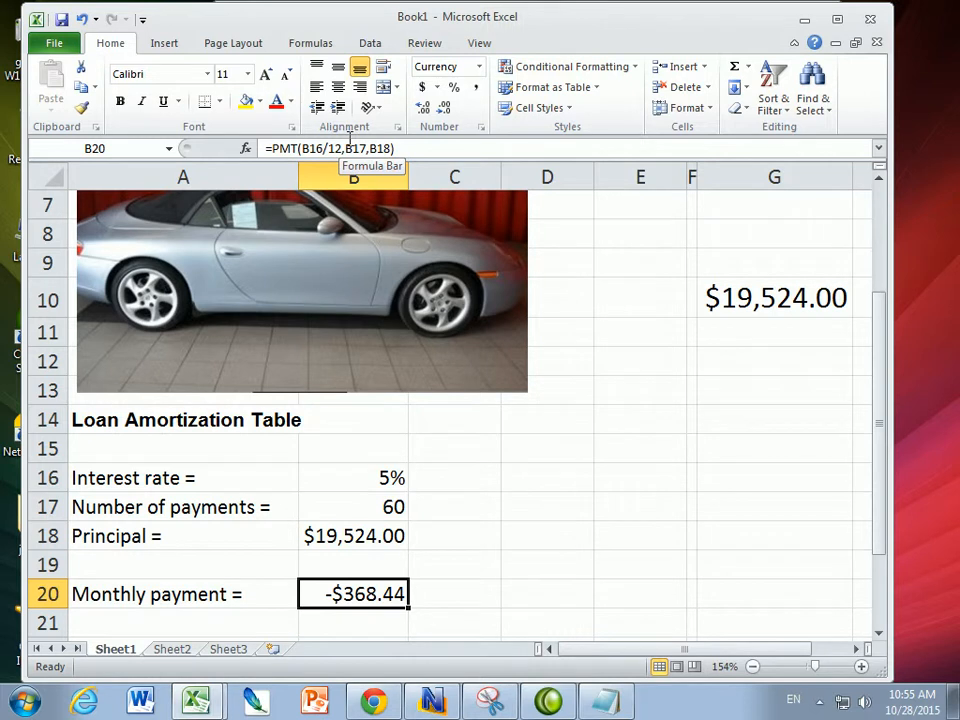
pyautogui.click(268, 148)
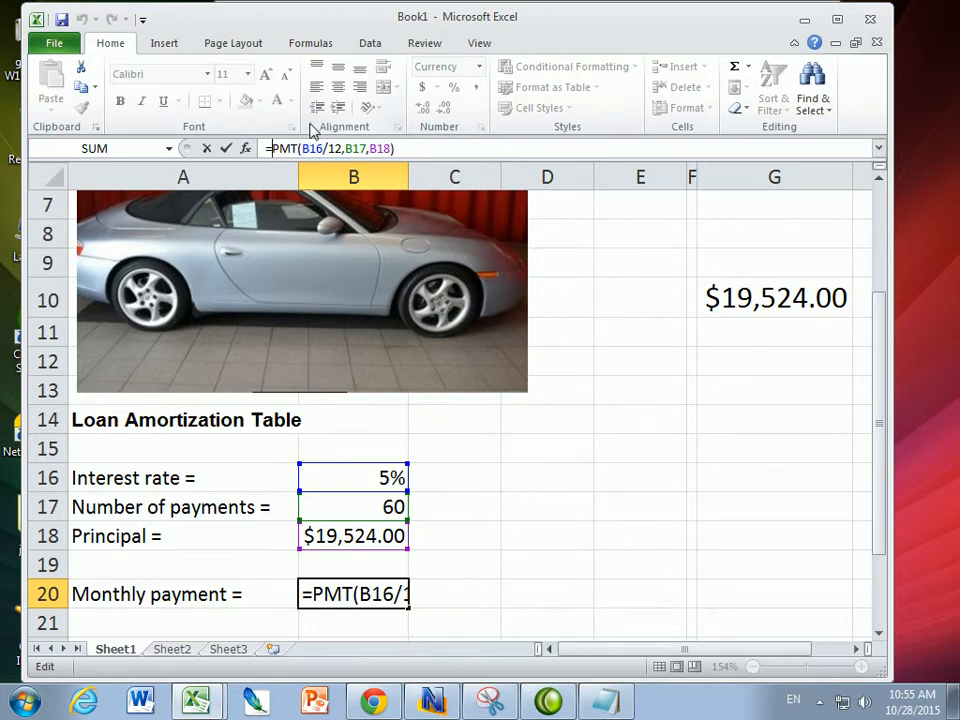
pyautogui.click(424, 152)
pyautogui.write('*-1')
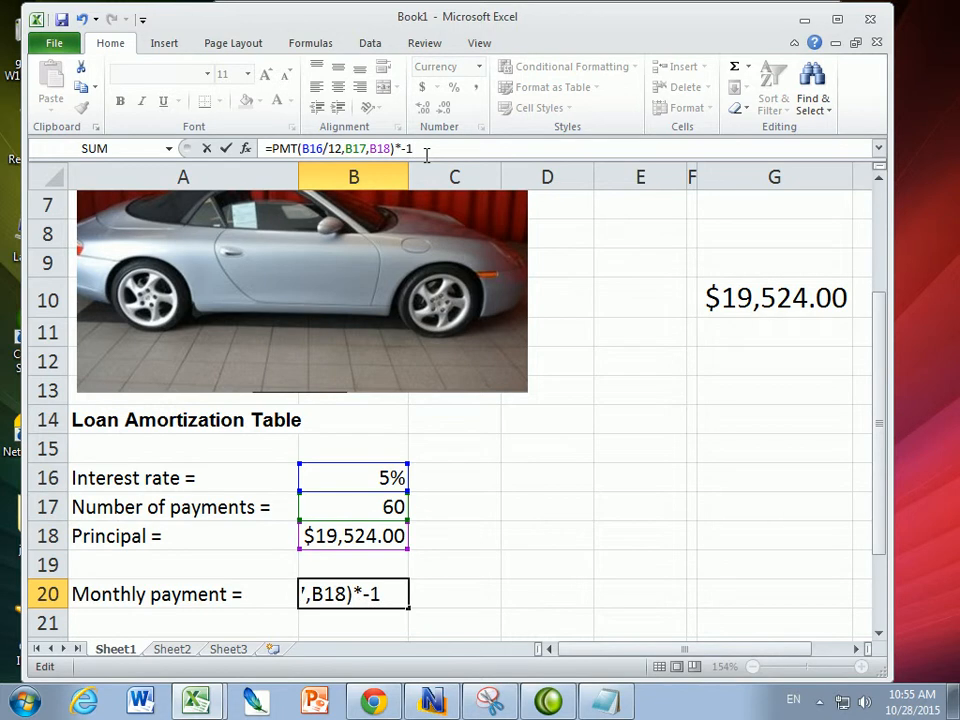
pyautogui.press('Return')
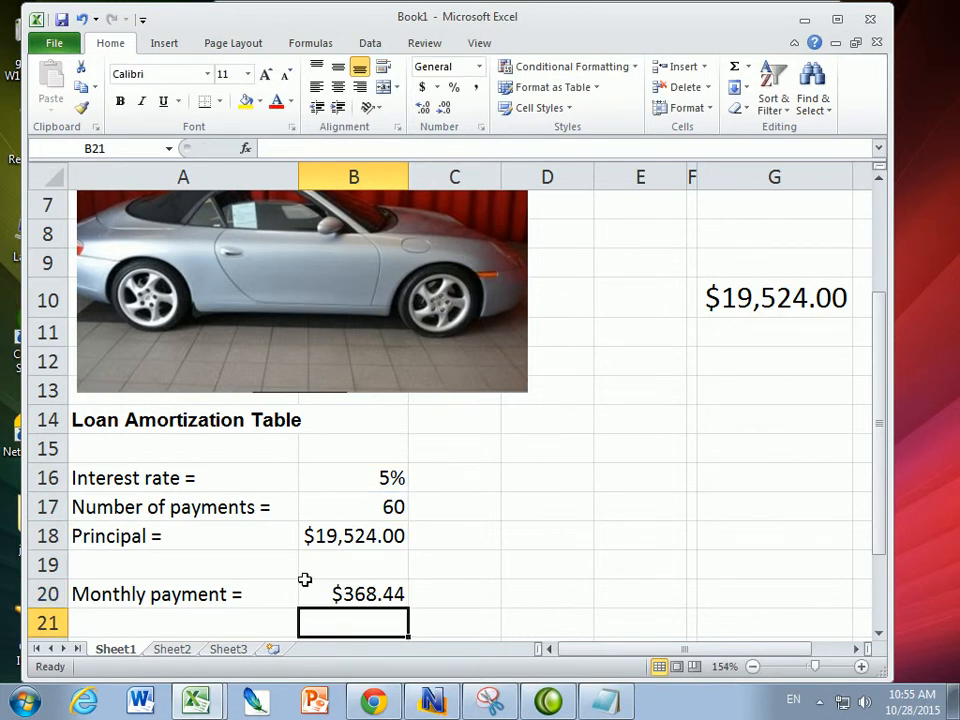
# - Change the number of payments in B17 to 120
pyautogui.click(352, 588)
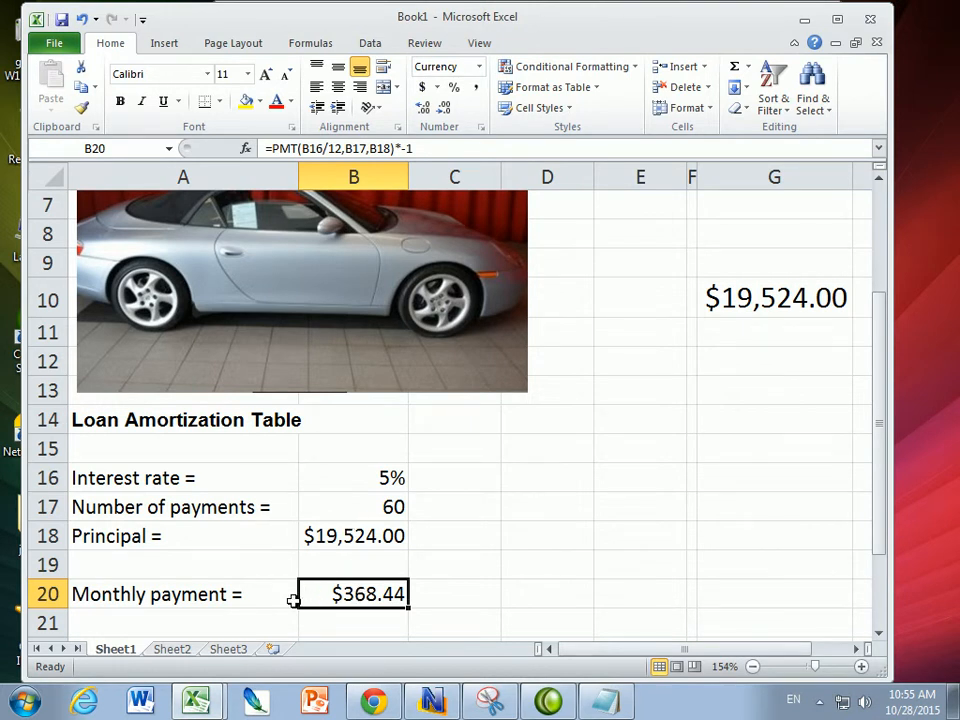
pyautogui.click(372, 500)
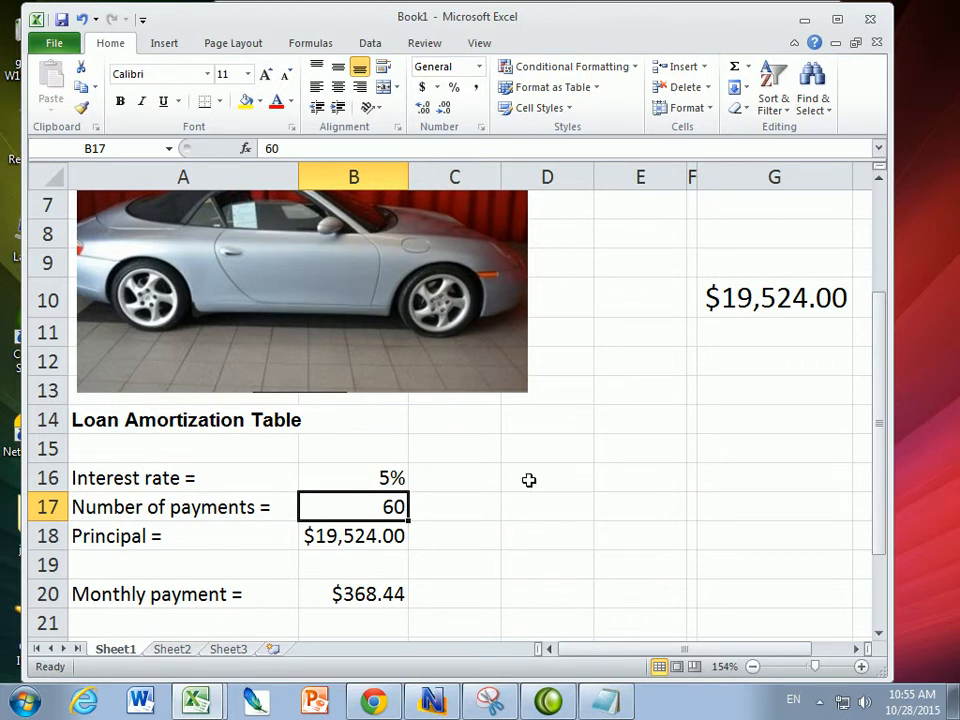
pyautogui.write('120')
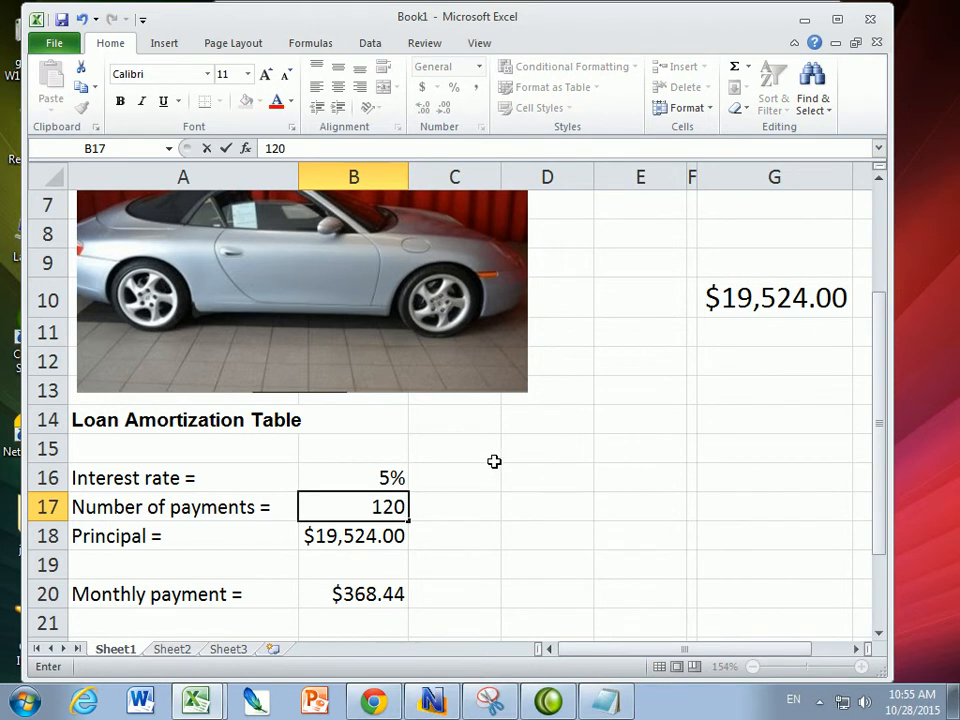
pyautogui.press('Return')
# - Change the number of payments in B17 to 240
pyautogui.click(389, 606)
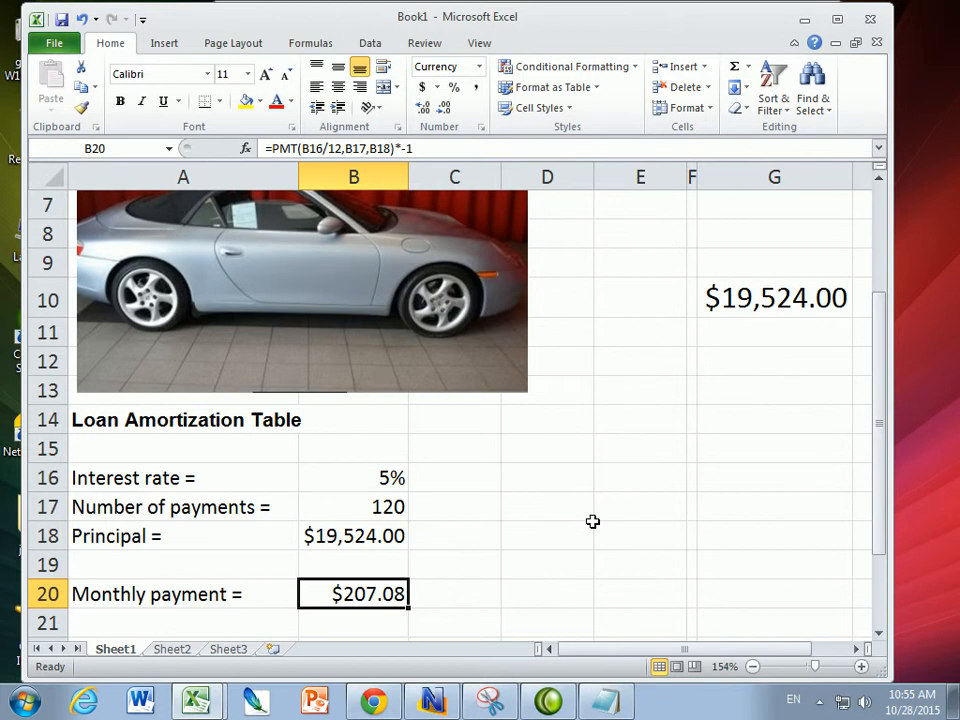
pyautogui.click(378, 508)
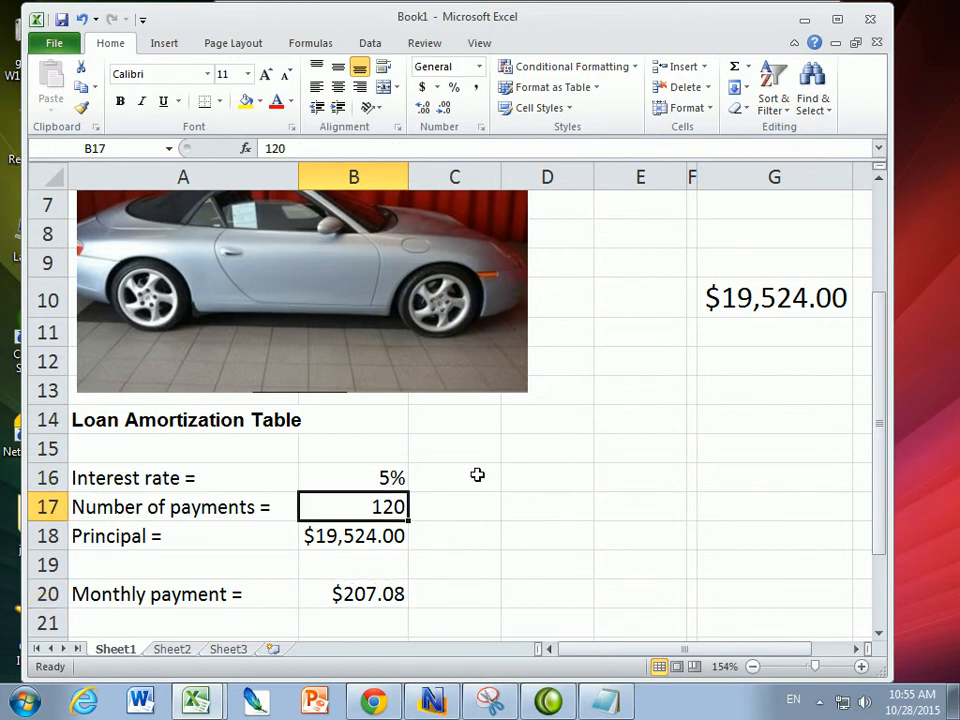
pyautogui.write('240')
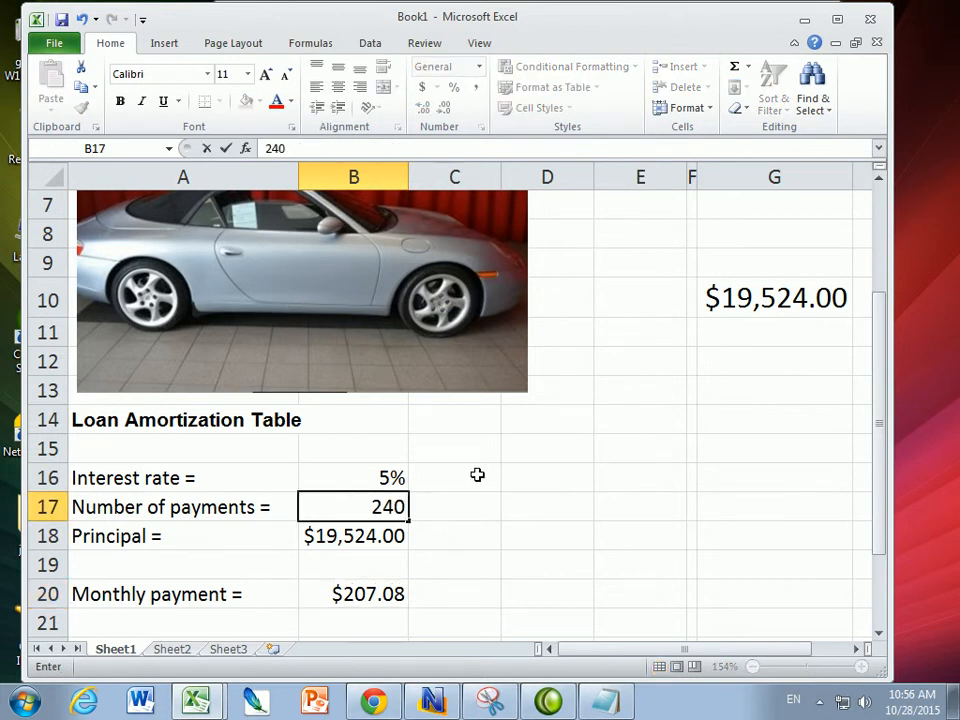
pyautogui.press('Return')
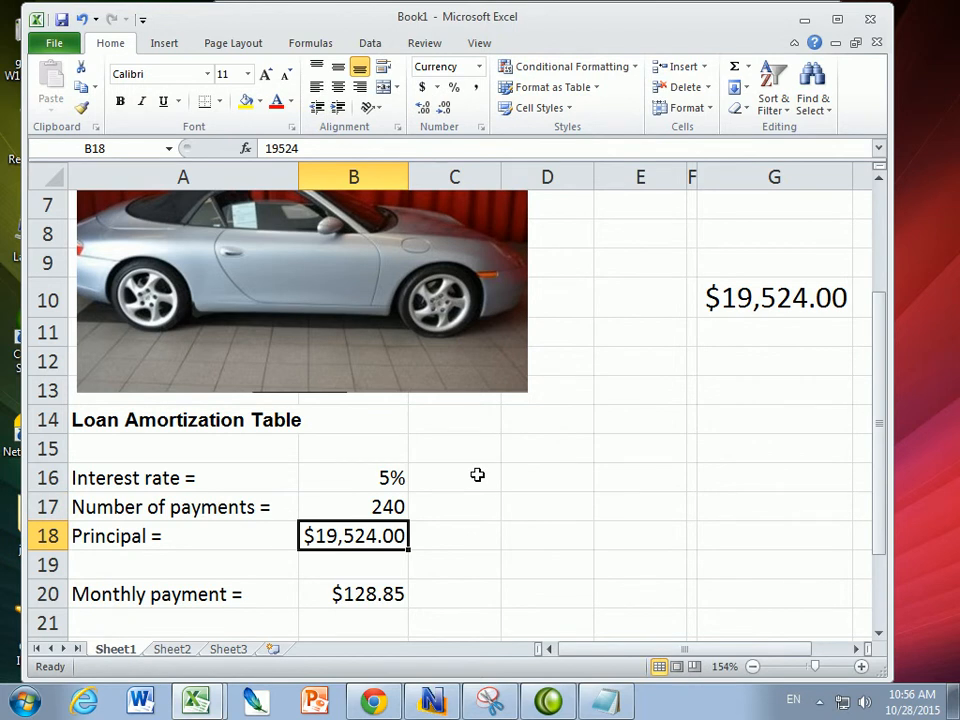